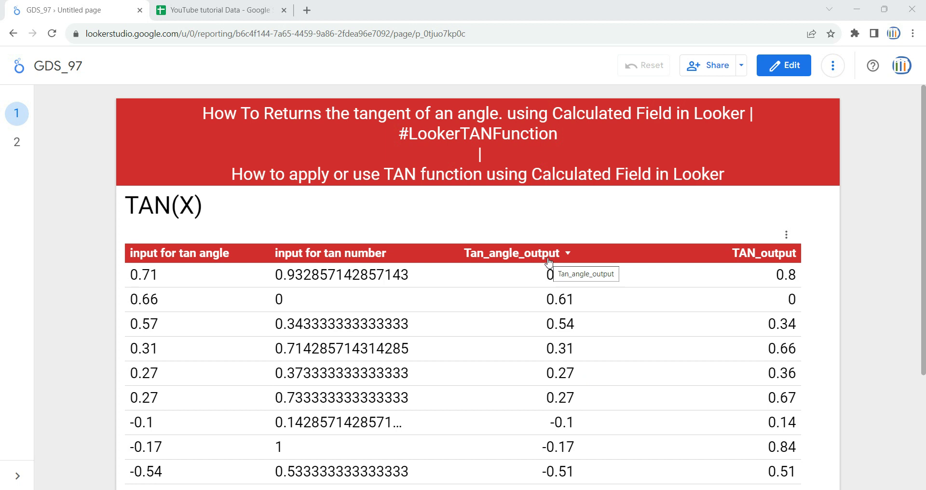
Step: Switch to the Google Sheets tutorial data and examine the tan number and tan angle input columns on the Tan_GDS97 sheet
{"action": "left_click", "coordinate": [204, 5]}
{"action": "left_click_drag", "start_coordinate": [91, 140], "coordinate": [190, 140]}
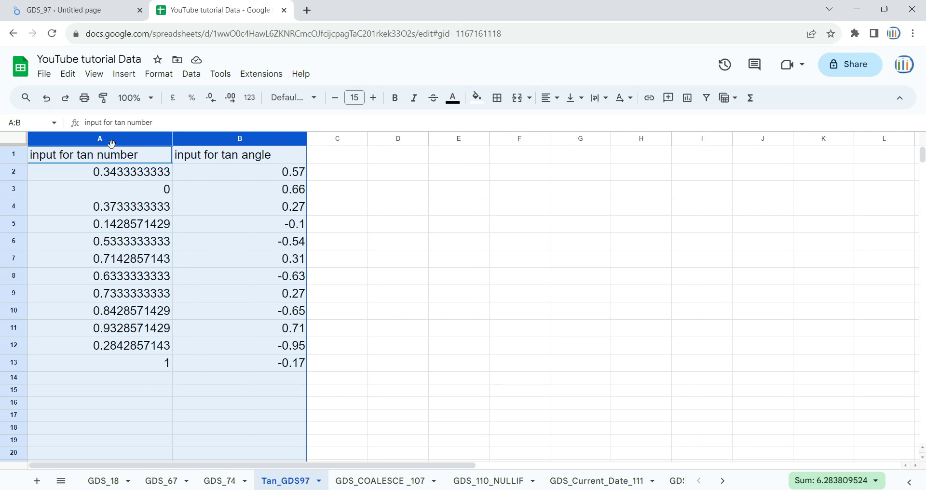
{"action": "left_click", "coordinate": [125, 188]}
{"action": "left_click", "coordinate": [136, 153]}
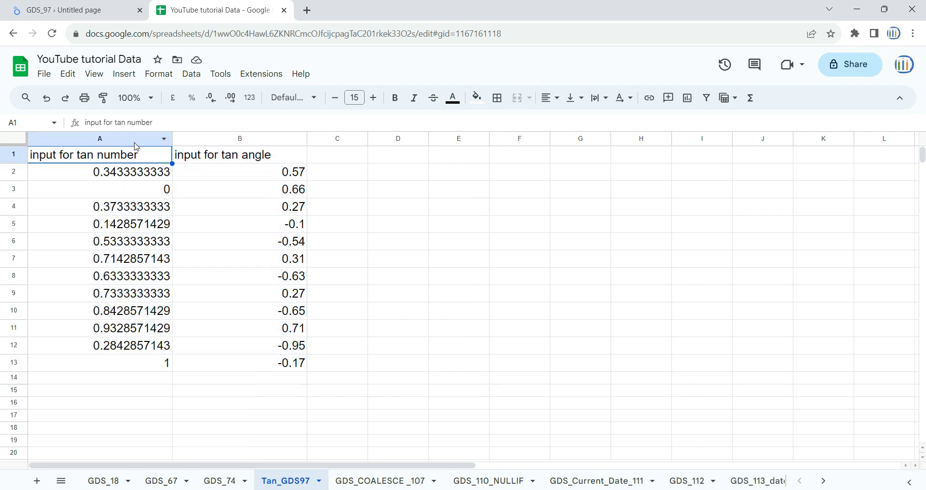
{"action": "left_click", "coordinate": [157, 139]}
{"action": "left_click", "coordinate": [198, 136]}
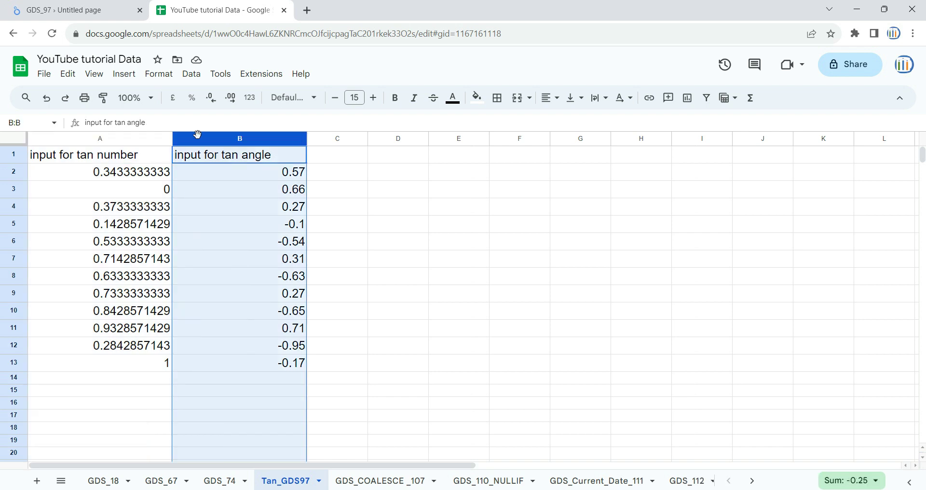
{"action": "left_click", "coordinate": [153, 161]}
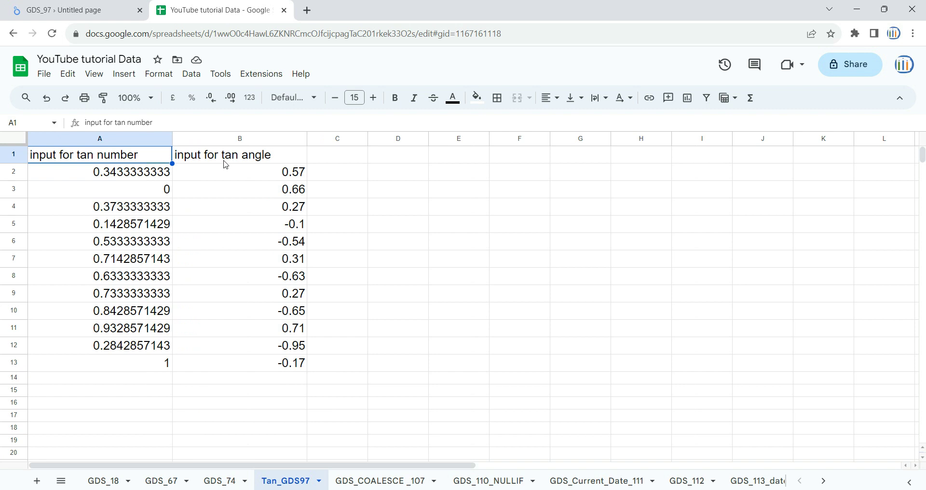
{"action": "left_click", "coordinate": [161, 182]}
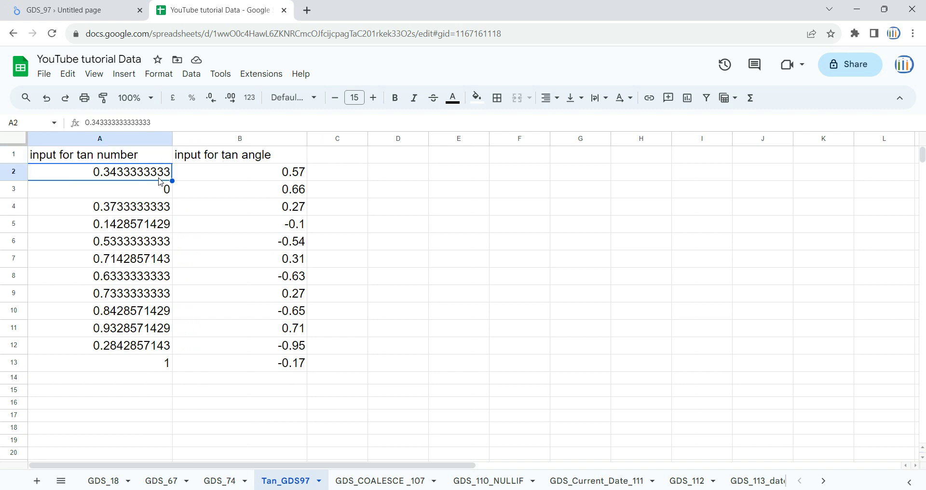
Step: Return to the Looker Studio report and examine the TAN(X) heading, highlighting the function name and its X argument
{"action": "left_click", "coordinate": [60, 9]}
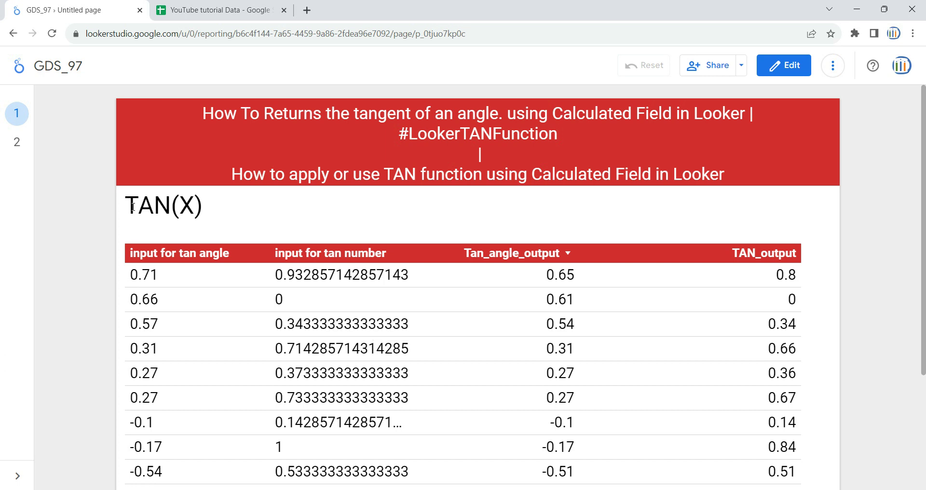
{"action": "left_click_drag", "start_coordinate": [146, 205], "coordinate": [171, 204]}
{"action": "left_click", "coordinate": [170, 205]}
{"action": "double_click", "coordinate": [170, 204]}
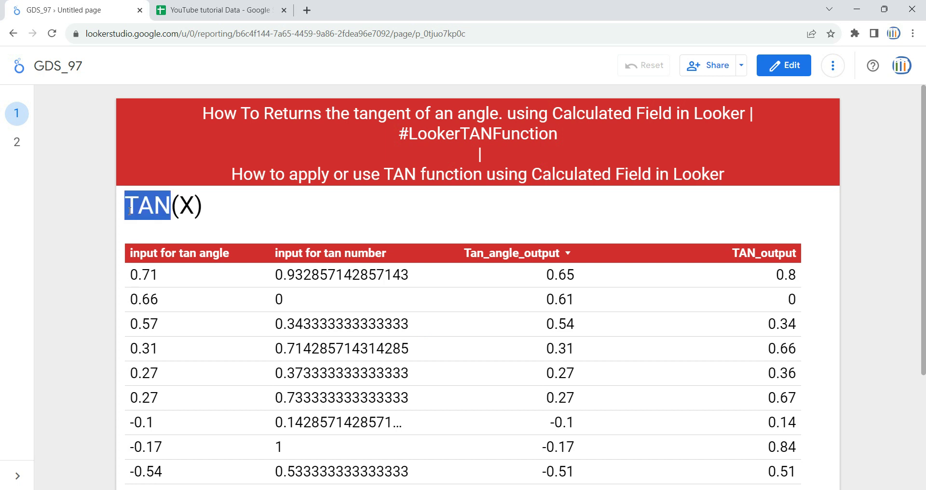
{"action": "left_click", "coordinate": [185, 207]}
{"action": "double_click", "coordinate": [185, 206]}
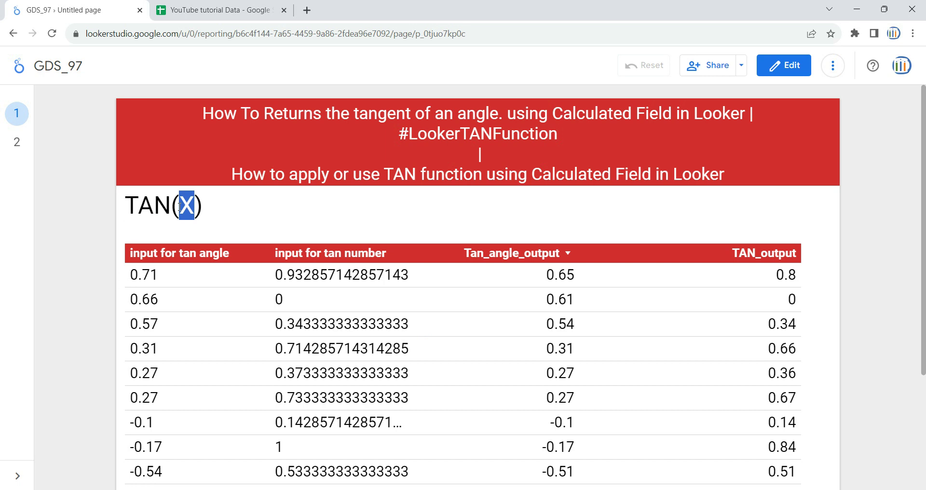
Step: Review the tan angle input values in the Google Sheets data again and return to the Looker Studio report
{"action": "left_click", "coordinate": [227, 15]}
{"action": "left_click", "coordinate": [221, 222]}
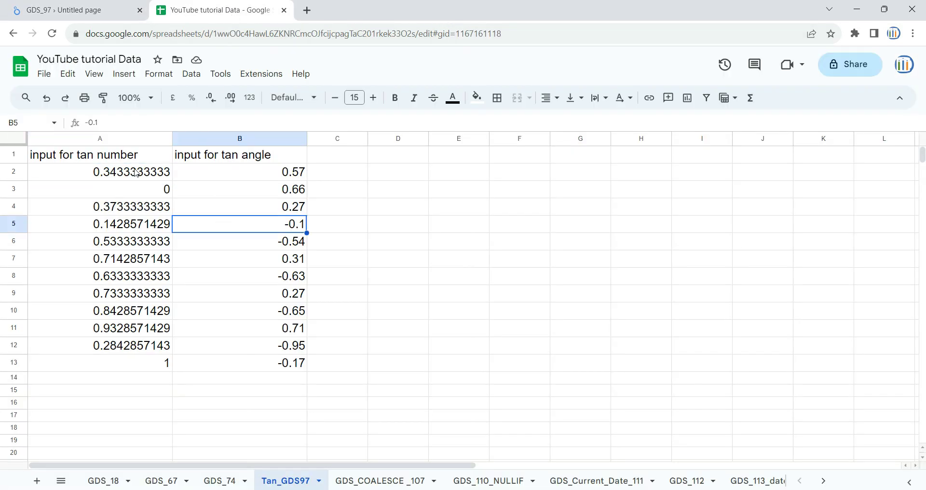
{"action": "left_click", "coordinate": [87, 7]}
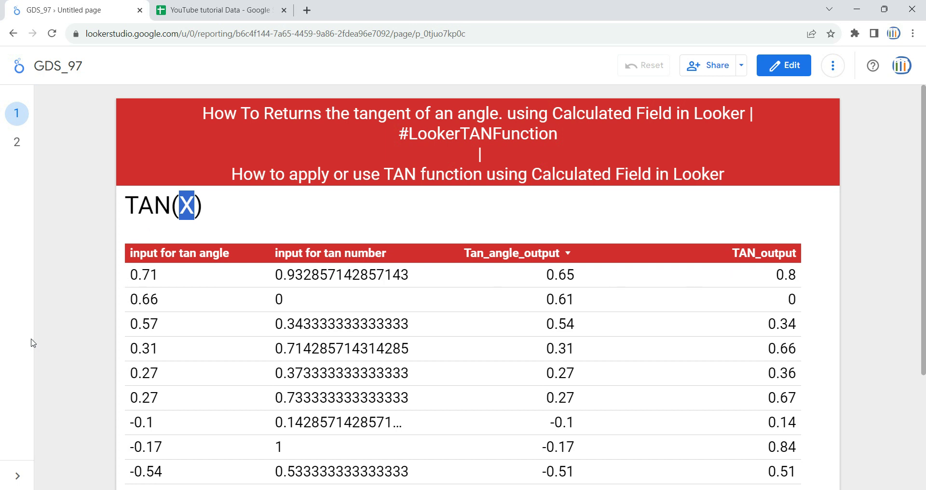
Step: Put the GDS_97 report into edit mode and add a new page
{"action": "left_click", "coordinate": [789, 66]}
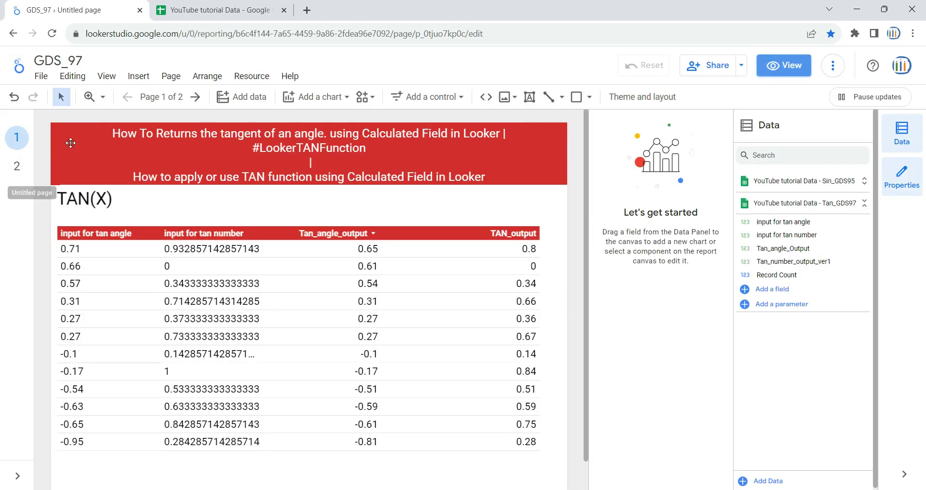
{"action": "left_click", "coordinate": [170, 77]}
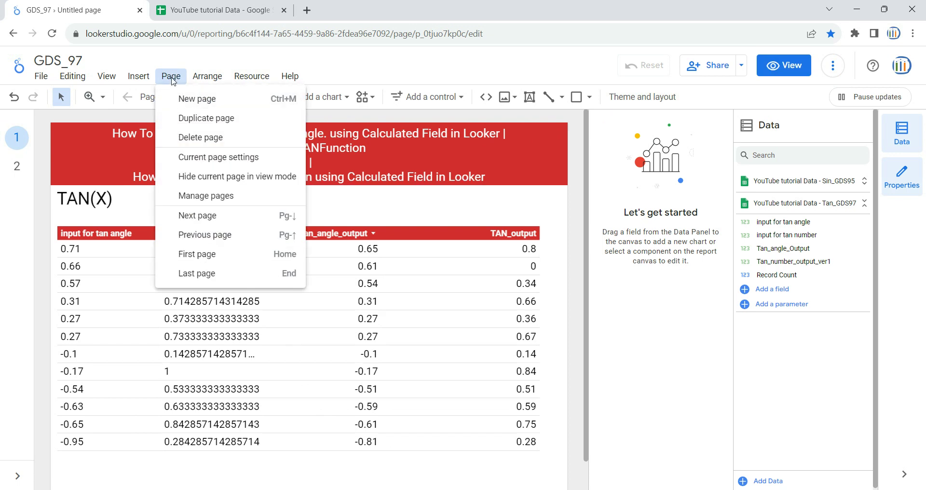
{"action": "left_click", "coordinate": [202, 100]}
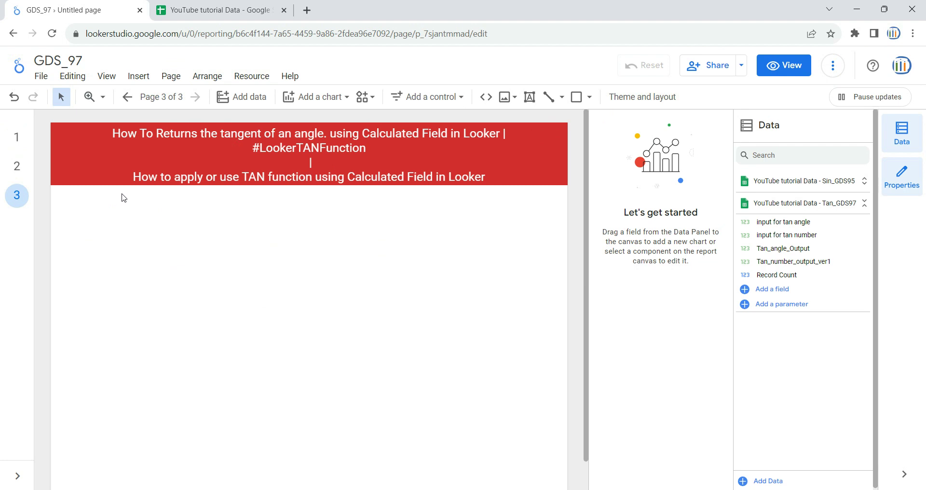
Step: Copy the red title banner from page 1 onto the empty page 2
{"action": "left_click", "coordinate": [24, 172]}
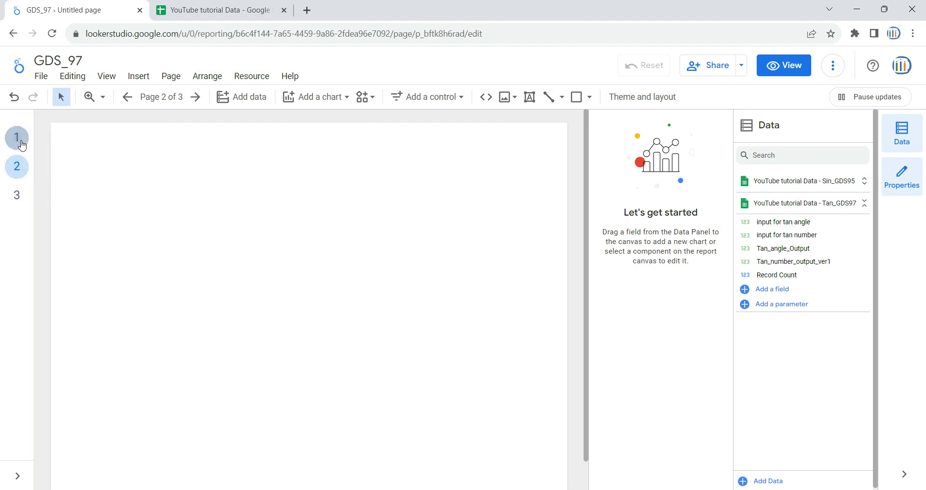
{"action": "left_click", "coordinate": [16, 137]}
{"action": "left_click", "coordinate": [119, 161]}
{"action": "key", "text": "ctrl+c"}
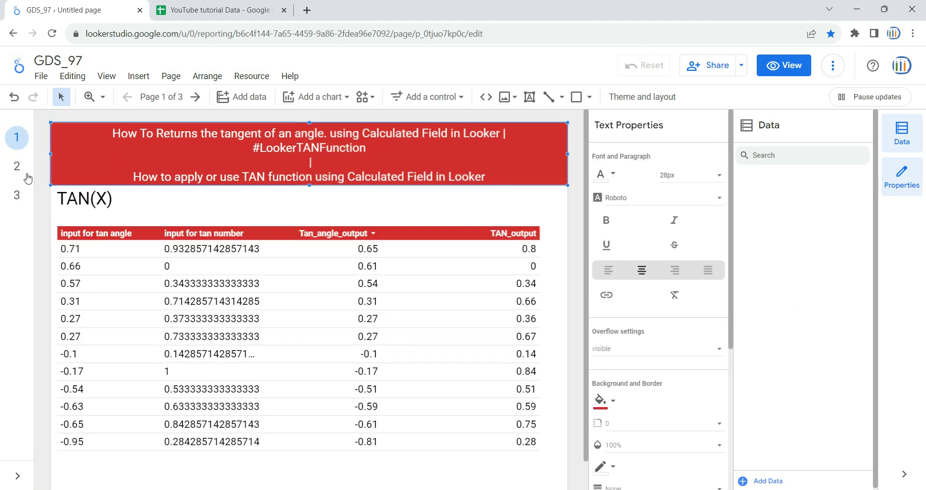
{"action": "left_click", "coordinate": [24, 172]}
{"action": "key", "text": "ctrl+v"}
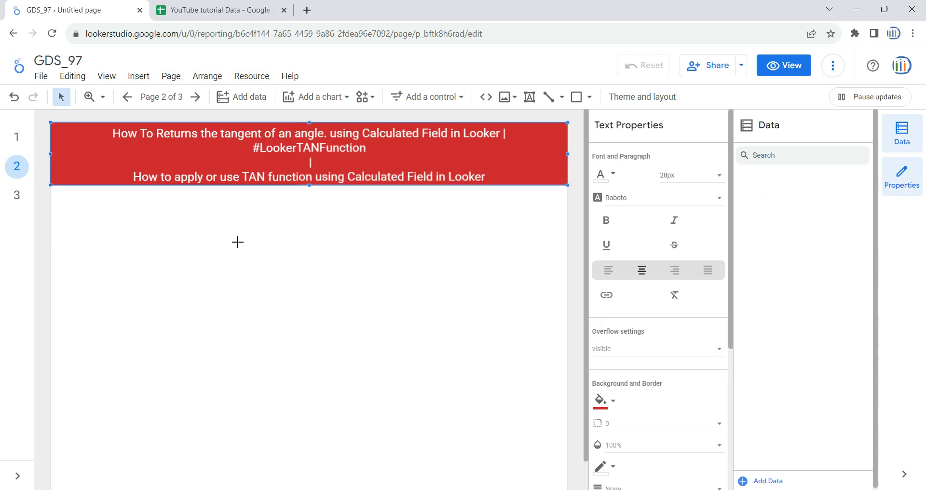
{"action": "left_click", "coordinate": [239, 246]}
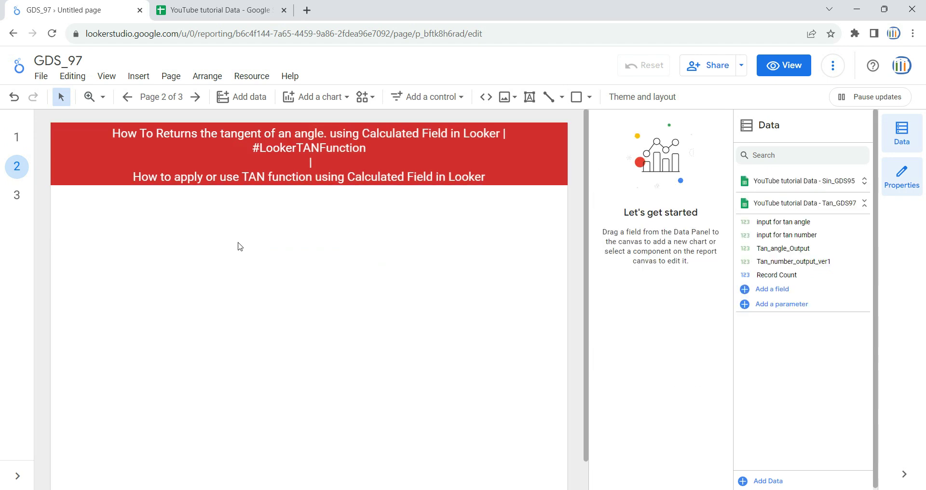
Step: Add a plain table chart below the banner on page 2 and enlarge it to nearly the full page width
{"action": "left_click", "coordinate": [341, 96]}
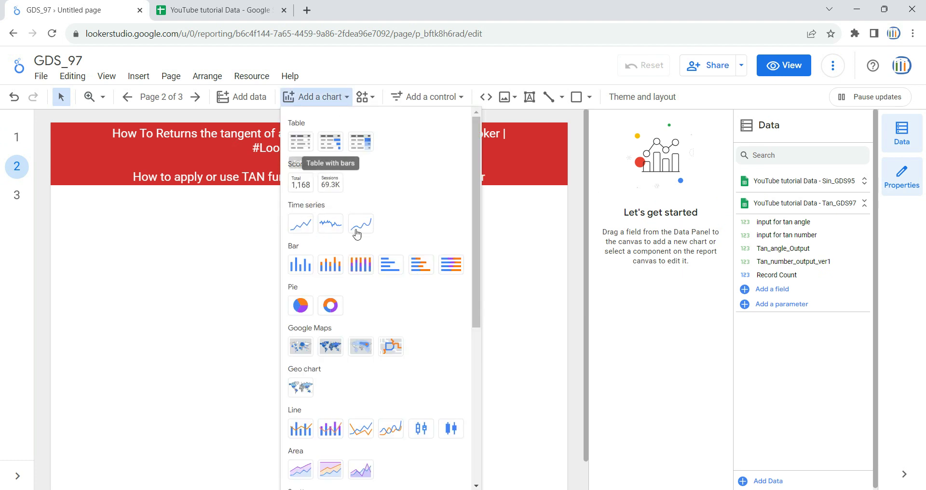
{"action": "left_click", "coordinate": [300, 142]}
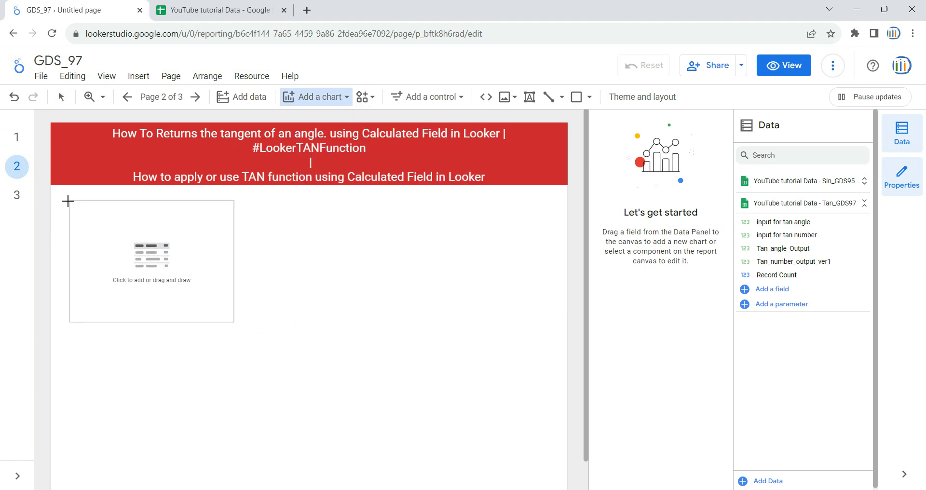
{"action": "left_click", "coordinate": [62, 197]}
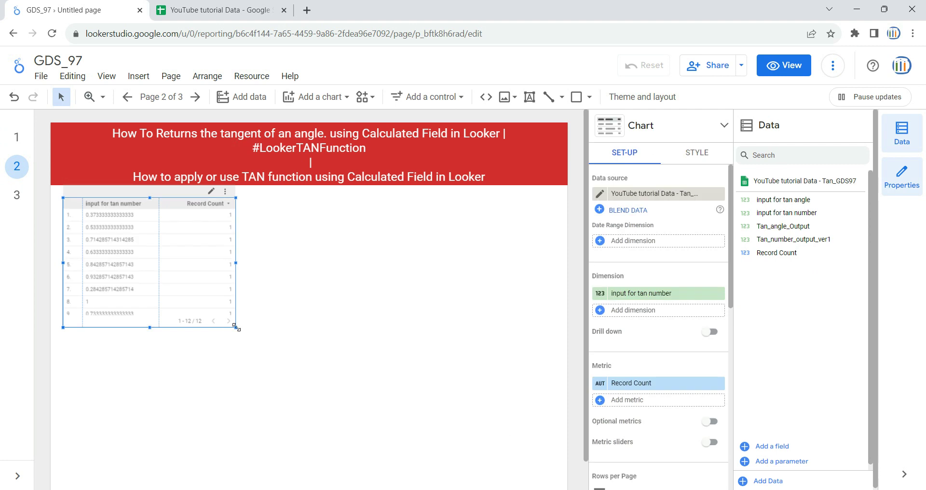
{"action": "left_click_drag", "start_coordinate": [236, 327], "coordinate": [532, 456]}
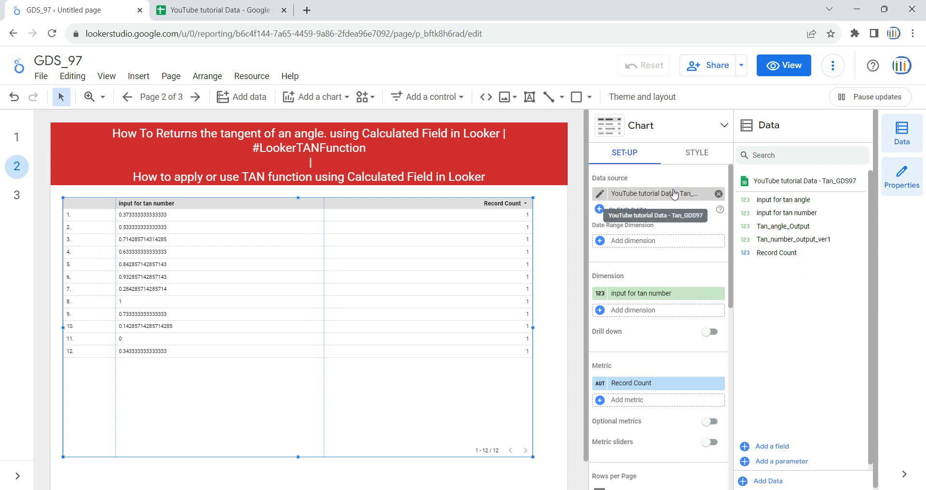
Step: Compare the table's data source with the Tan_GDS97 sheet and the example table on page 1, and reselect the page 2 table
{"action": "left_click", "coordinate": [196, 4]}
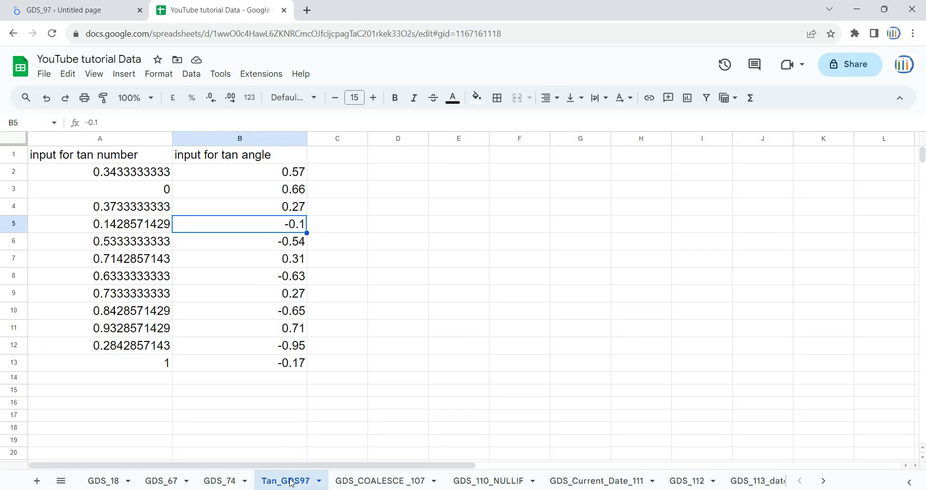
{"action": "left_click", "coordinate": [72, 10]}
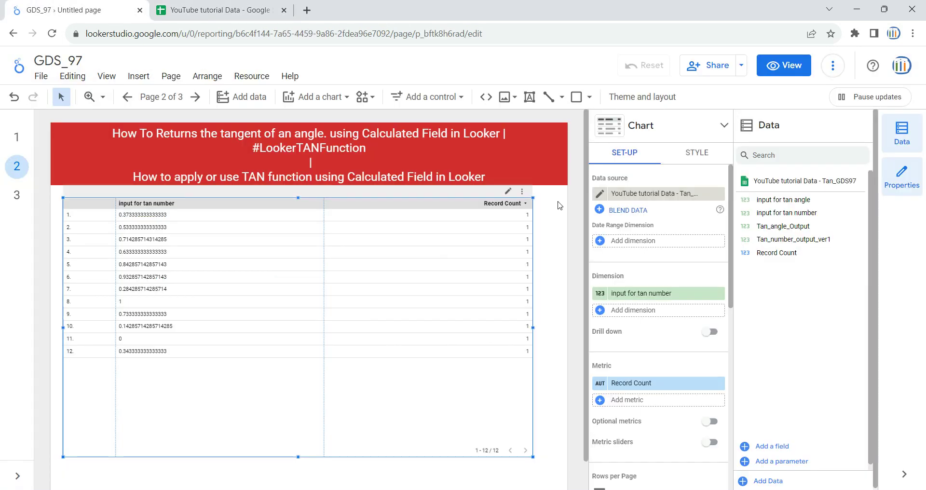
{"action": "left_click", "coordinate": [17, 137]}
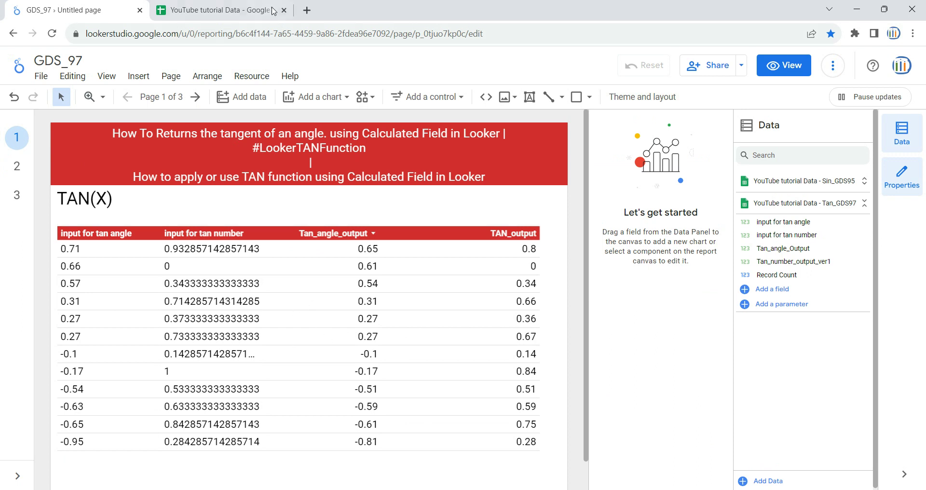
{"action": "left_click", "coordinate": [273, 10]}
{"action": "left_click", "coordinate": [72, 11]}
{"action": "left_click", "coordinate": [16, 166]}
{"action": "left_click", "coordinate": [411, 374]}
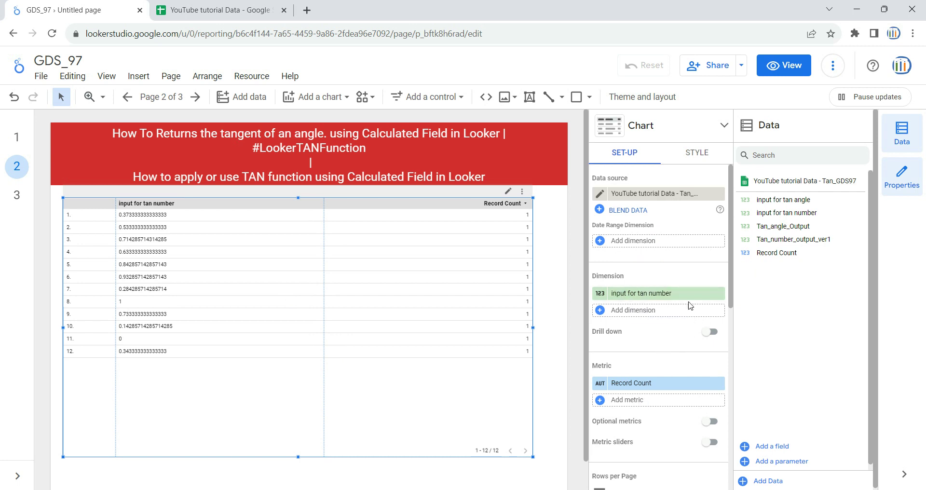
Step: Replace the table's dimension with input for tan angle and input for tan number, and widen both columns
{"action": "left_click", "coordinate": [720, 294]}
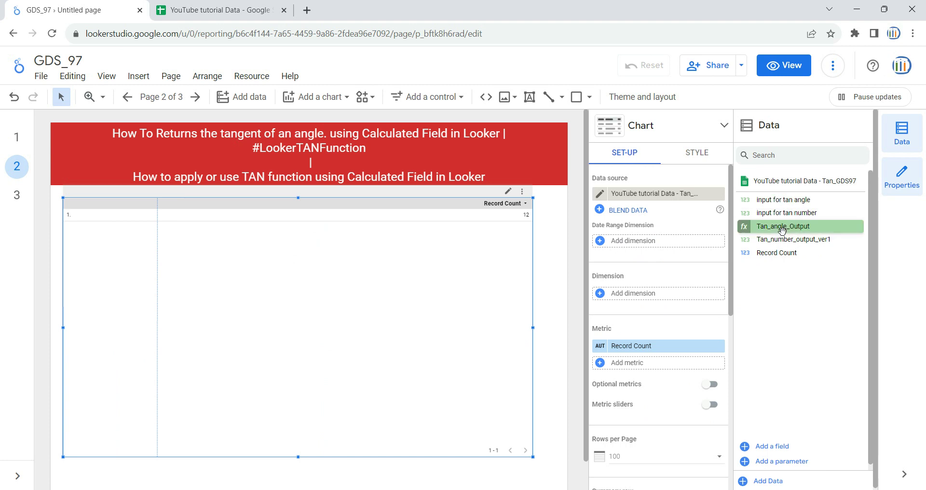
{"action": "left_click_drag", "start_coordinate": [786, 199], "coordinate": [680, 295]}
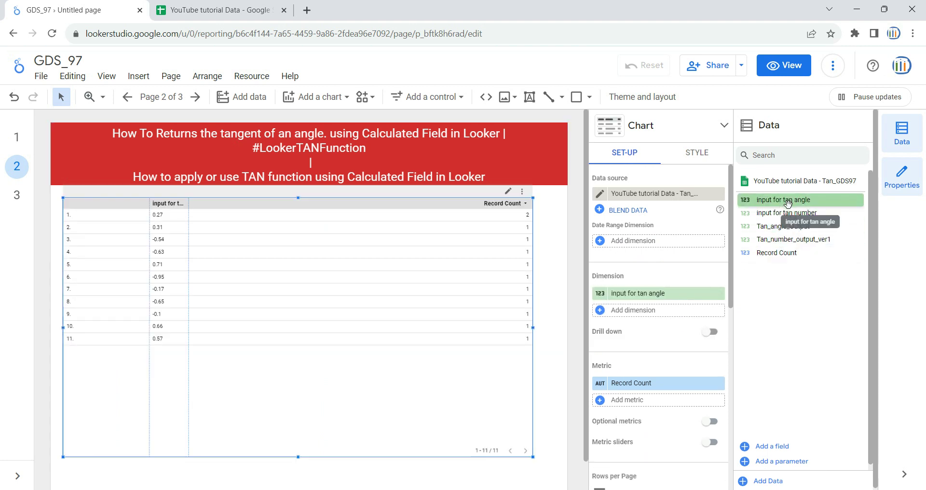
{"action": "left_click_drag", "start_coordinate": [788, 212], "coordinate": [695, 316]}
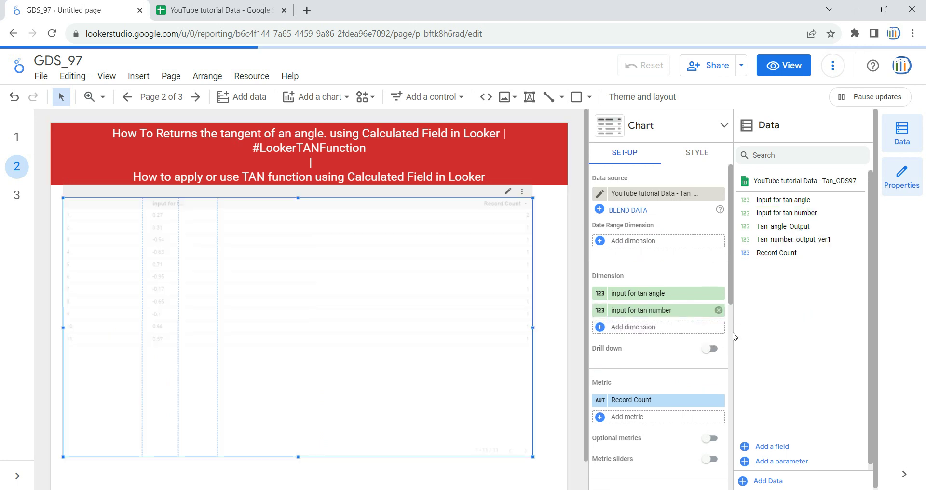
{"action": "left_click_drag", "start_coordinate": [217, 287], "coordinate": [262, 284]}
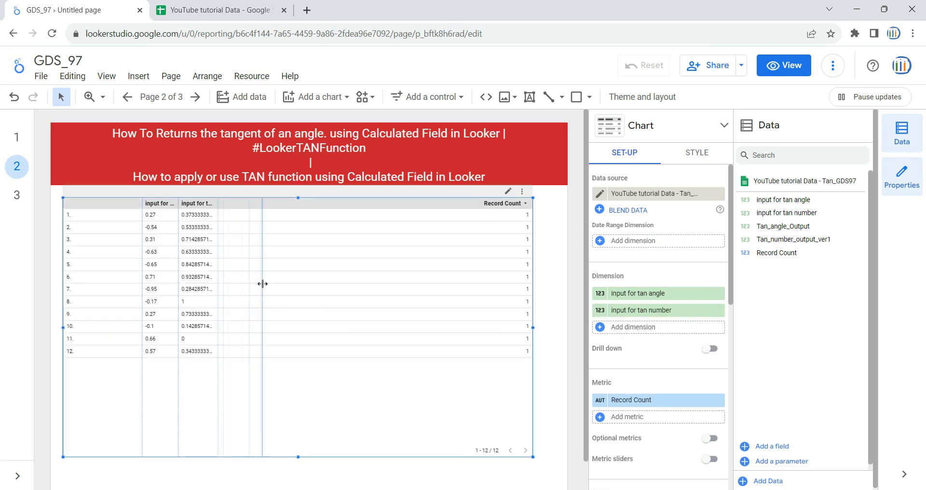
{"action": "left_click_drag", "start_coordinate": [182, 281], "coordinate": [196, 281]}
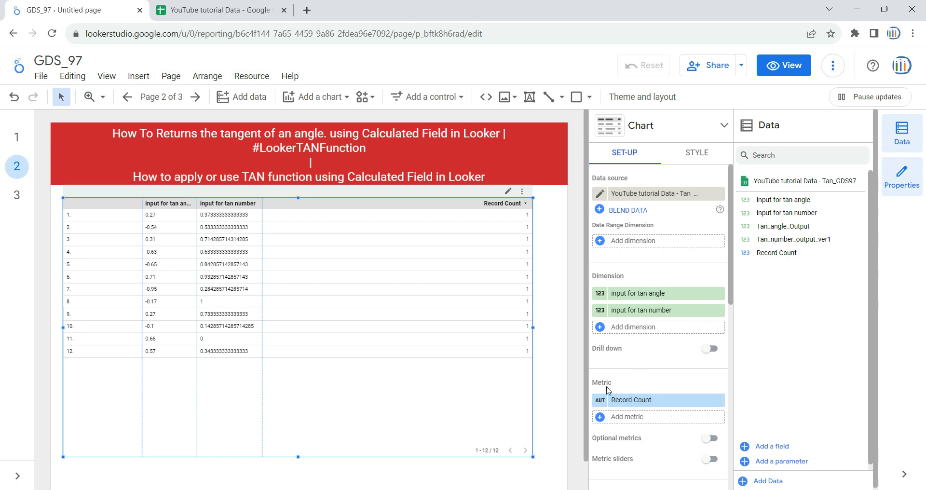
Step: Create a new calculated metric field for the table and name it Output_tan_angle
{"action": "left_click", "coordinate": [624, 418]}
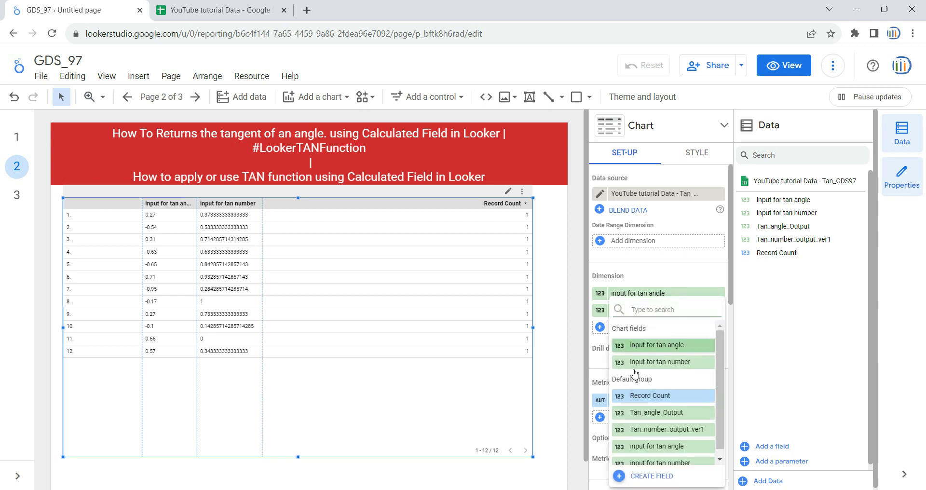
{"action": "left_click", "coordinate": [646, 476]}
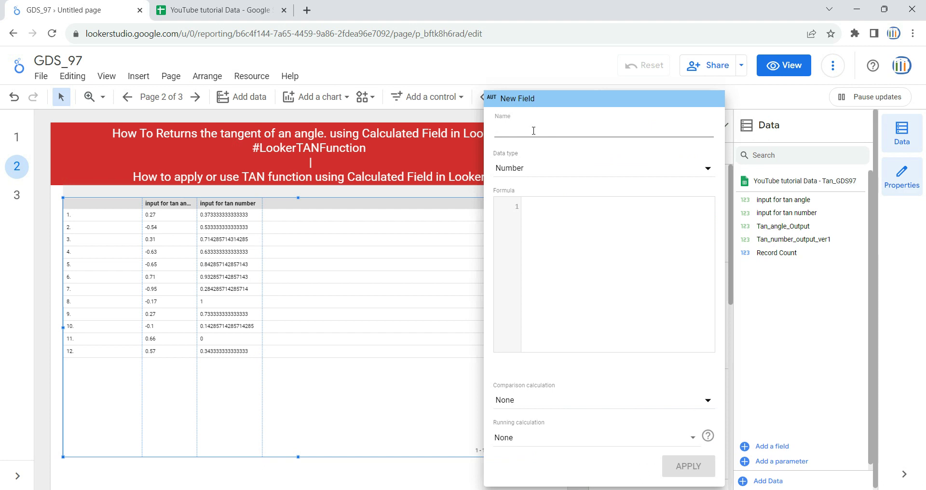
{"action": "type", "text": "Outpu"}
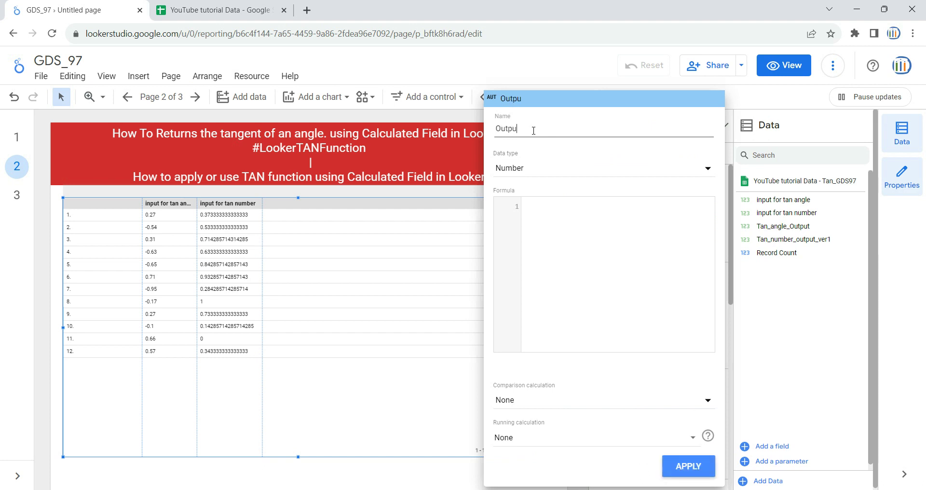
{"action": "type", "text": "t_tan_angle"}
Step: Give Output_tan_angle the formula TAN(input for tan angle) and apply it to the table's metrics
{"action": "left_click", "coordinate": [567, 230]}
{"action": "type", "text": "tan"}
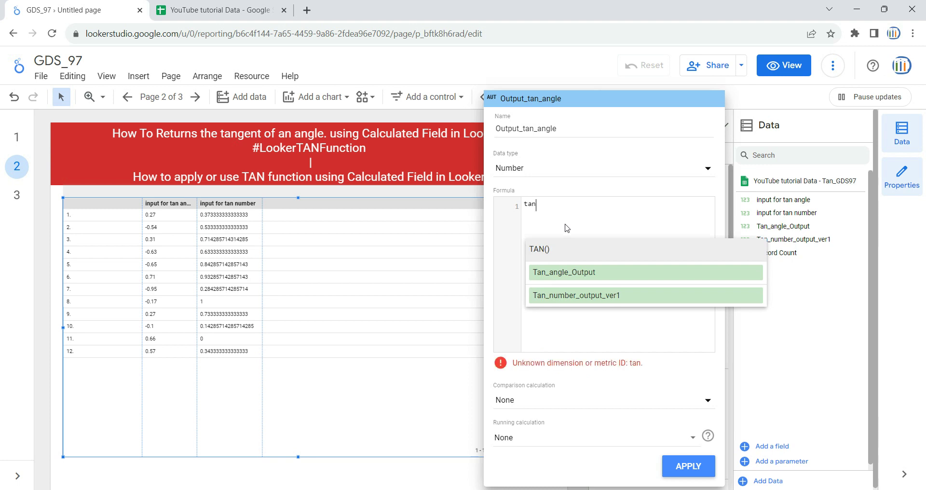
{"action": "left_click", "coordinate": [544, 251]}
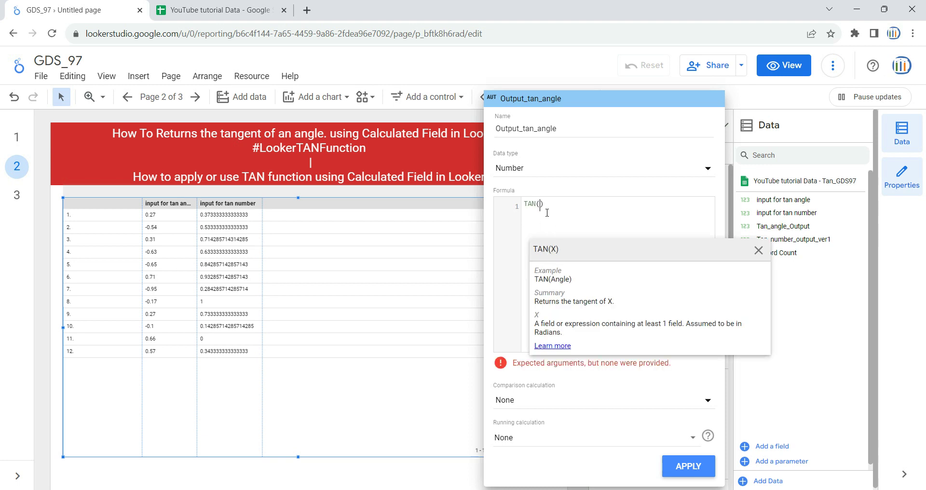
{"action": "type", "text": "inpu"}
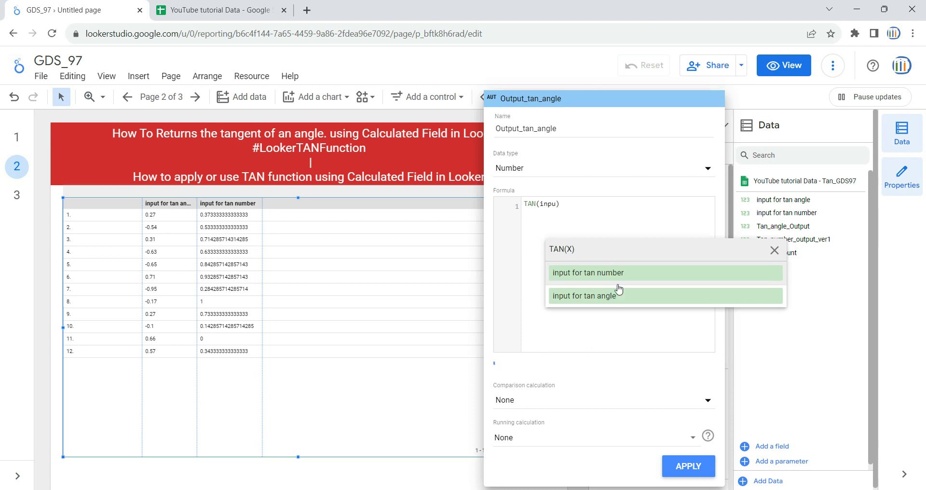
{"action": "left_click", "coordinate": [619, 295]}
{"action": "left_click", "coordinate": [634, 202]}
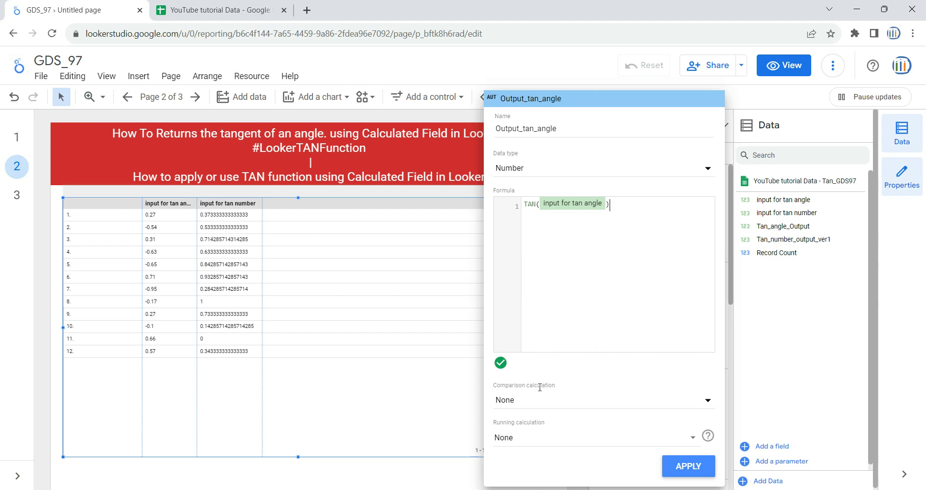
{"action": "mouse_move", "coordinate": [502, 365]}
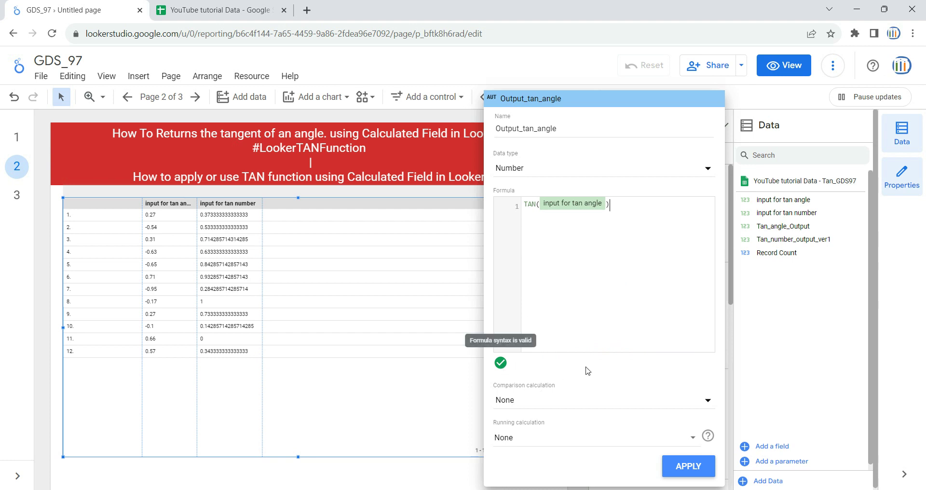
{"action": "left_click", "coordinate": [693, 470]}
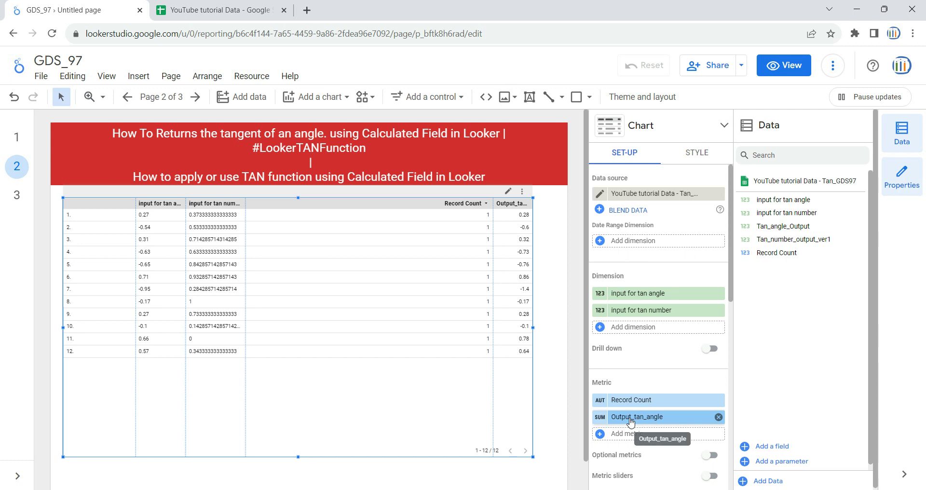
Step: Widen the Output_tan_angle column and remove the Record Count metric from the table
{"action": "left_click_drag", "start_coordinate": [493, 290], "coordinate": [426, 302]}
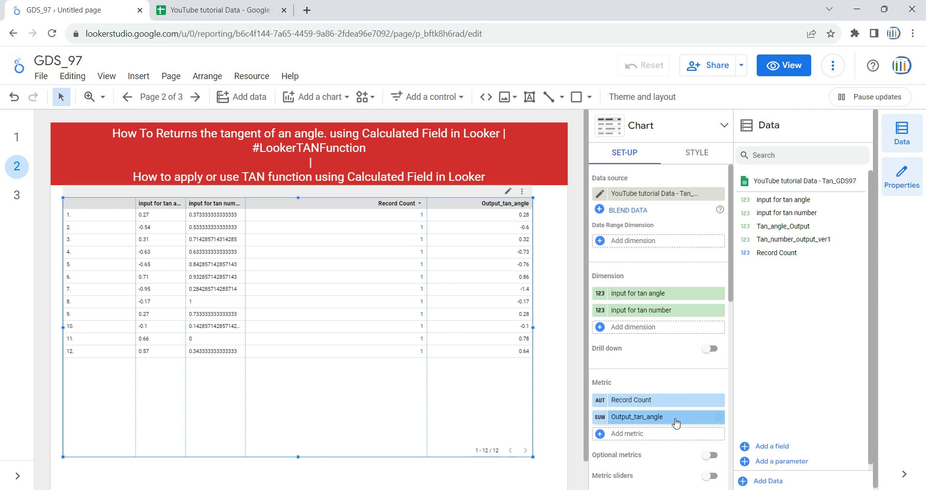
{"action": "left_click", "coordinate": [718, 399]}
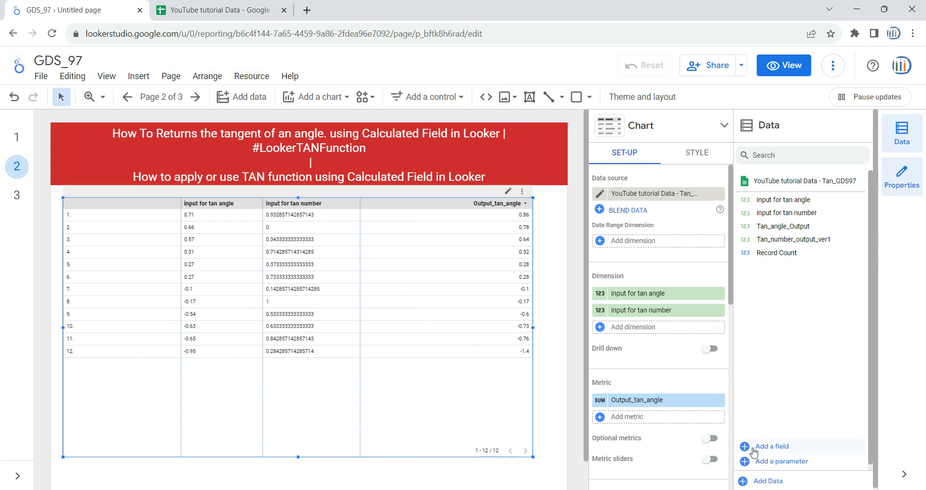
Step: Add a new calculated field to the Tan_GDS97 data source and name it output_tan_number
{"action": "left_click", "coordinate": [773, 448]}
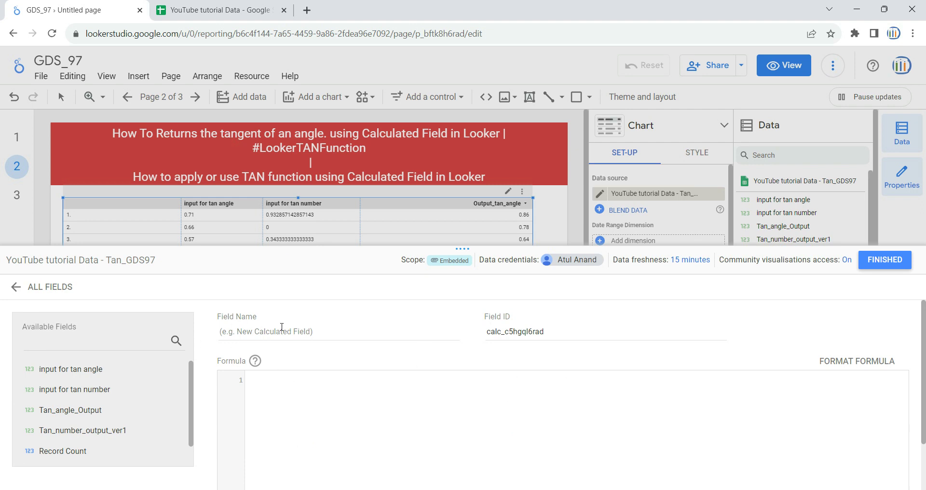
{"action": "left_click", "coordinate": [282, 328]}
{"action": "type", "text": "o"}
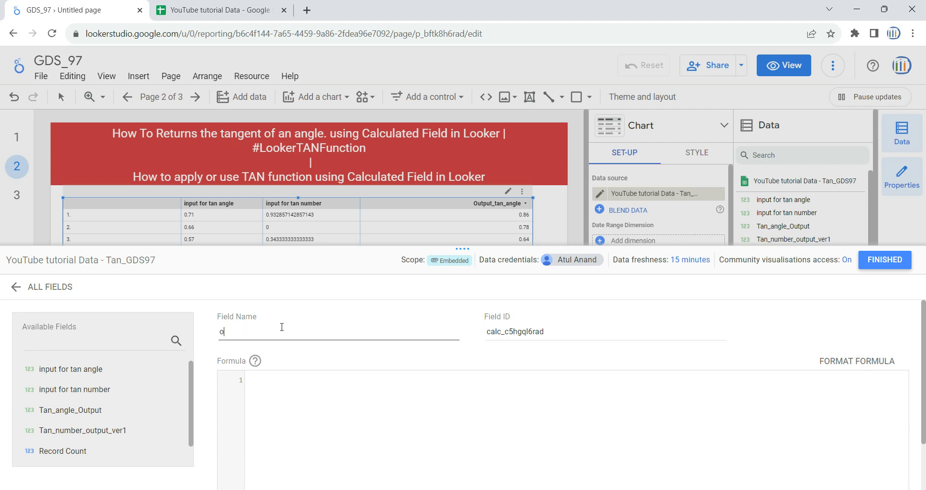
{"action": "type", "text": "utput_tan_number"}
Step: Set the output_tan_number formula to TAN(input for tan number), save the field and close the data source editor
{"action": "left_click", "coordinate": [293, 377]}
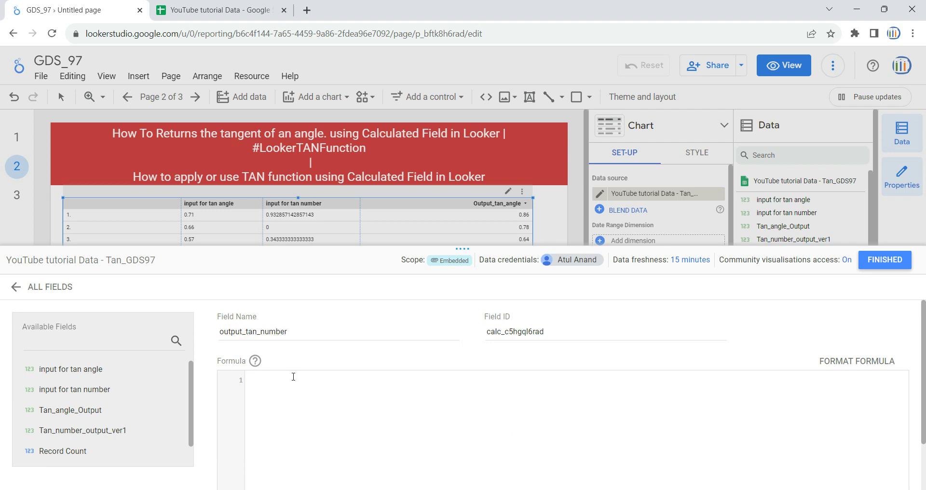
{"action": "type", "text": "tan"}
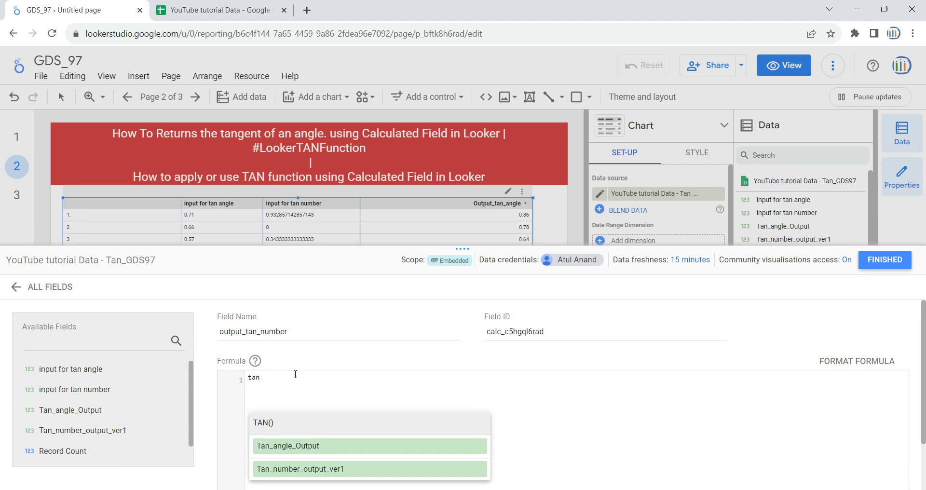
{"action": "left_click", "coordinate": [260, 424]}
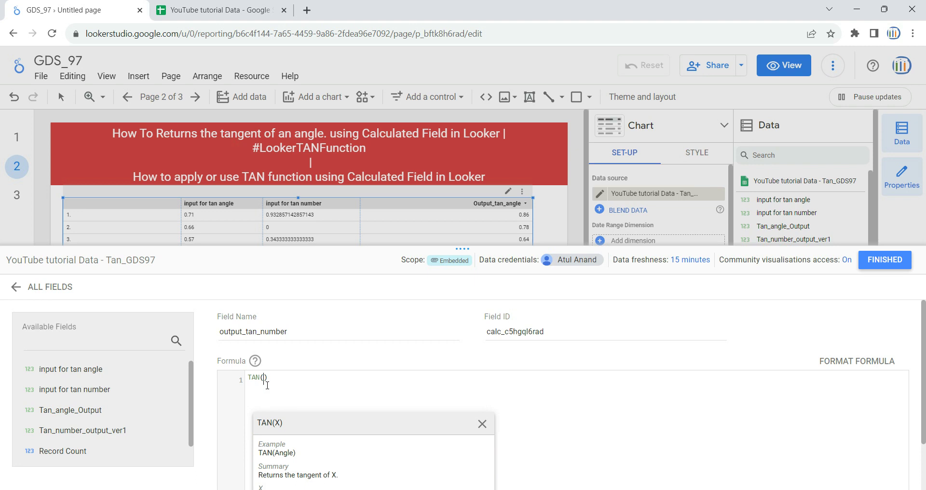
{"action": "type", "text": "input"}
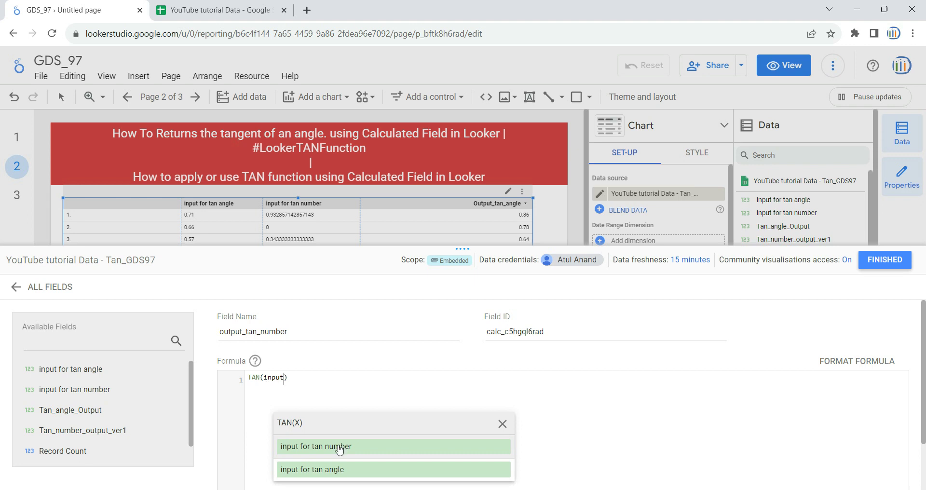
{"action": "left_click", "coordinate": [340, 447]}
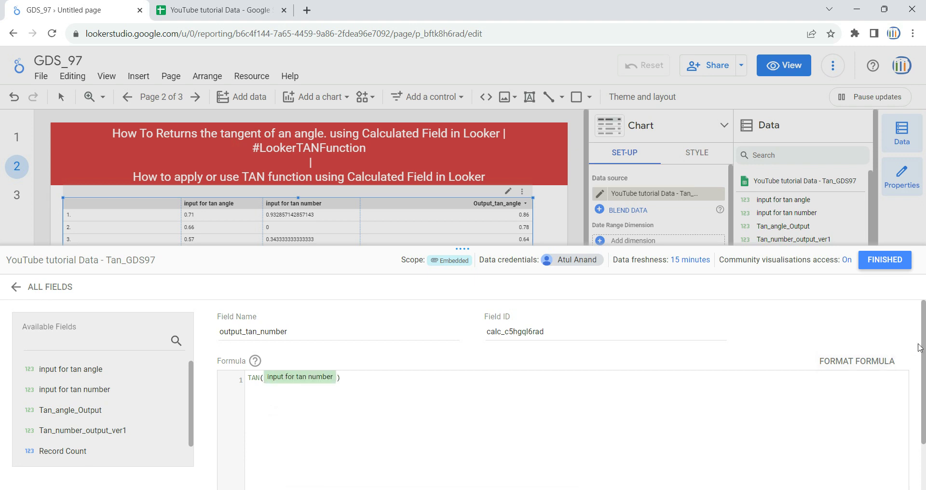
{"action": "scroll", "coordinate": [919, 348], "scroll_direction": "down", "scroll_amount": 2}
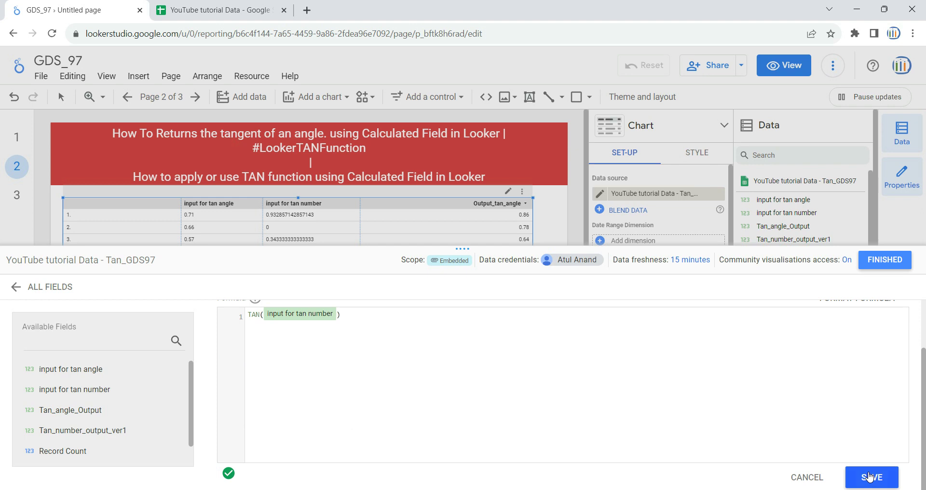
{"action": "left_click", "coordinate": [870, 477]}
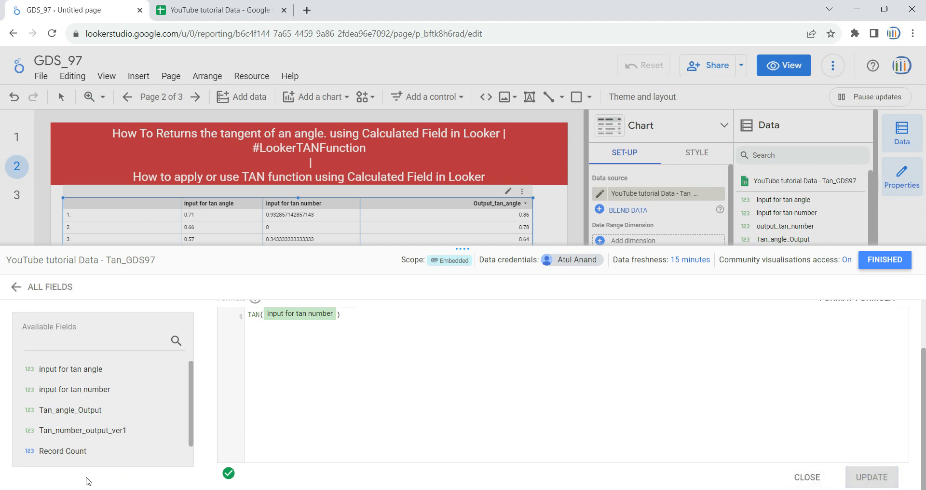
{"action": "left_click", "coordinate": [885, 260]}
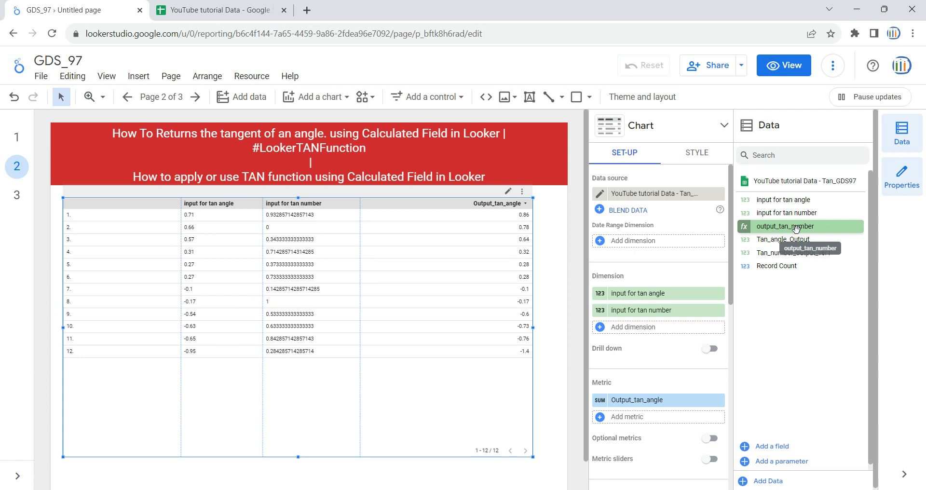
Step: Add output_tan_number as a second metric after Output_tan_angle and widen its column in the table
{"action": "left_click_drag", "start_coordinate": [795, 228], "coordinate": [676, 419]}
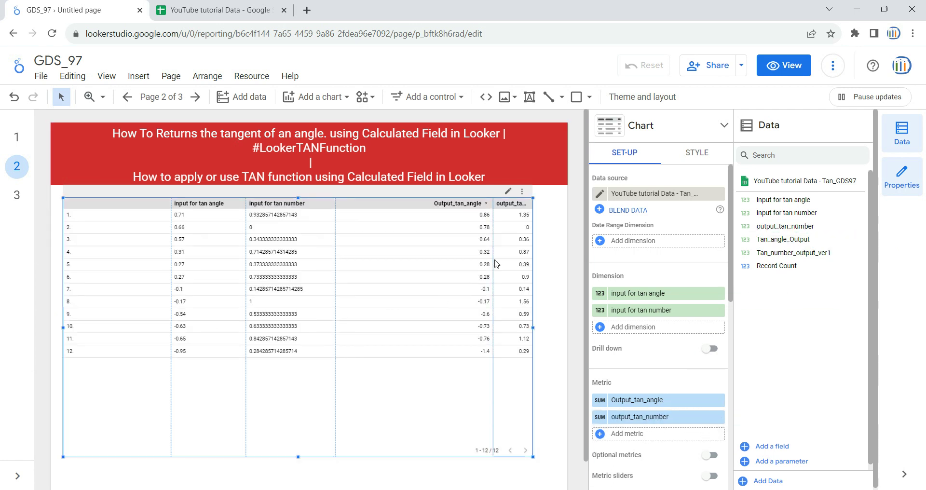
{"action": "left_click_drag", "start_coordinate": [493, 264], "coordinate": [440, 262]}
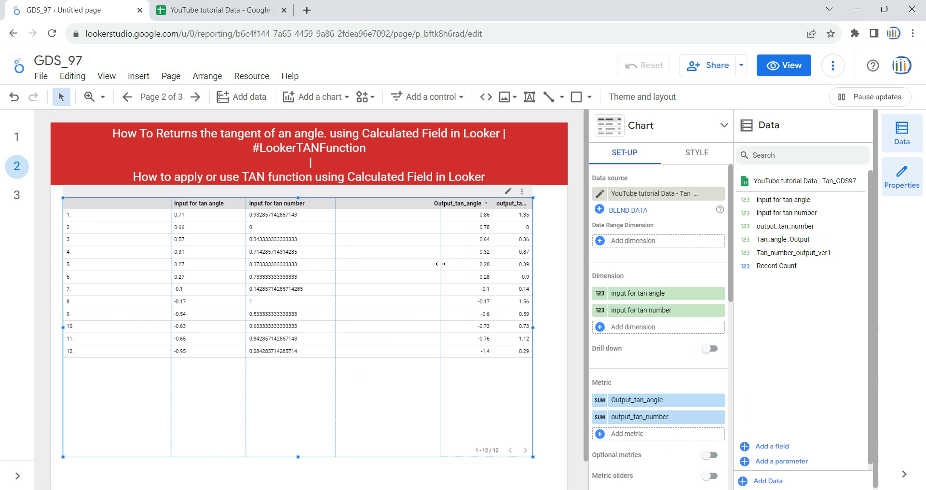